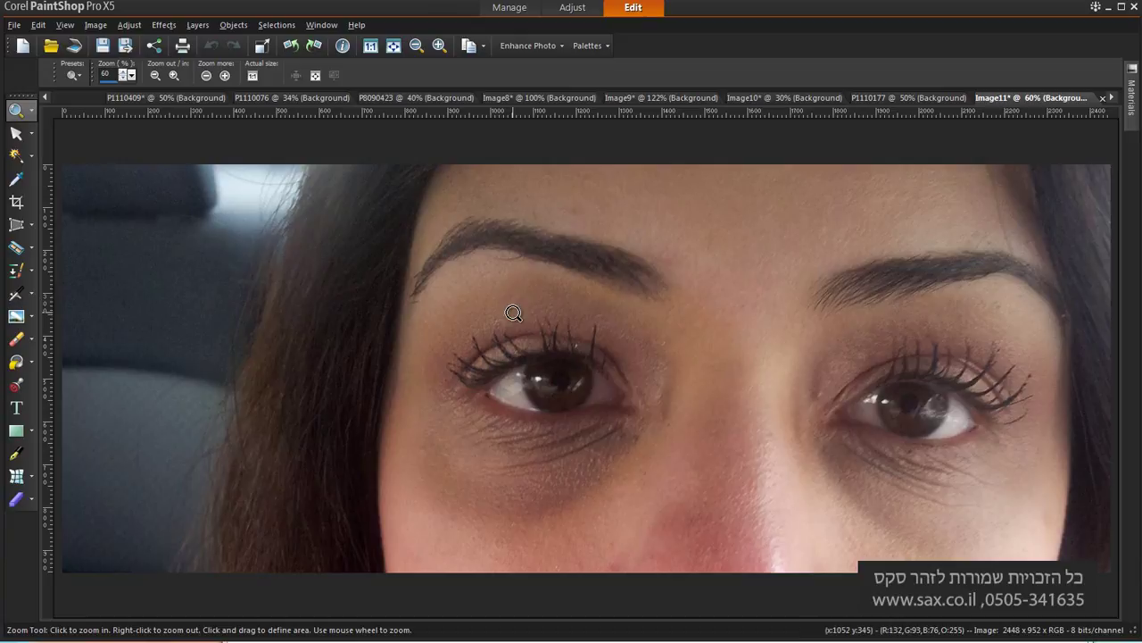
# - Apply Skin Smoothing to the eye close-up with the amount raised above 69, and undo and redo it to compare the result
pyautogui.click(129, 25)
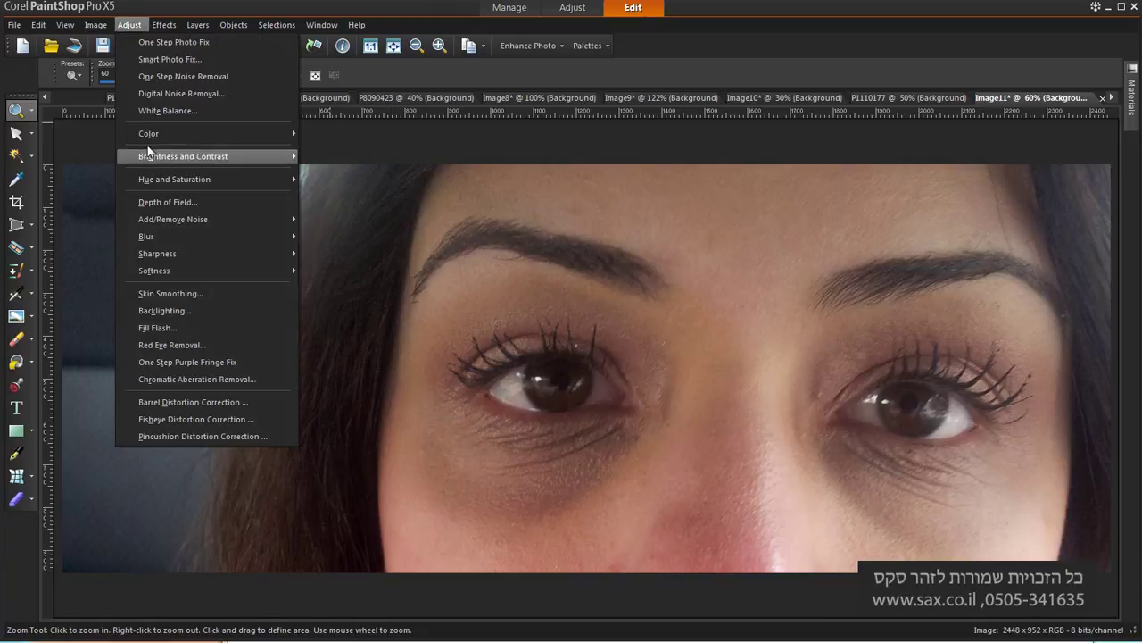
pyautogui.click(183, 294)
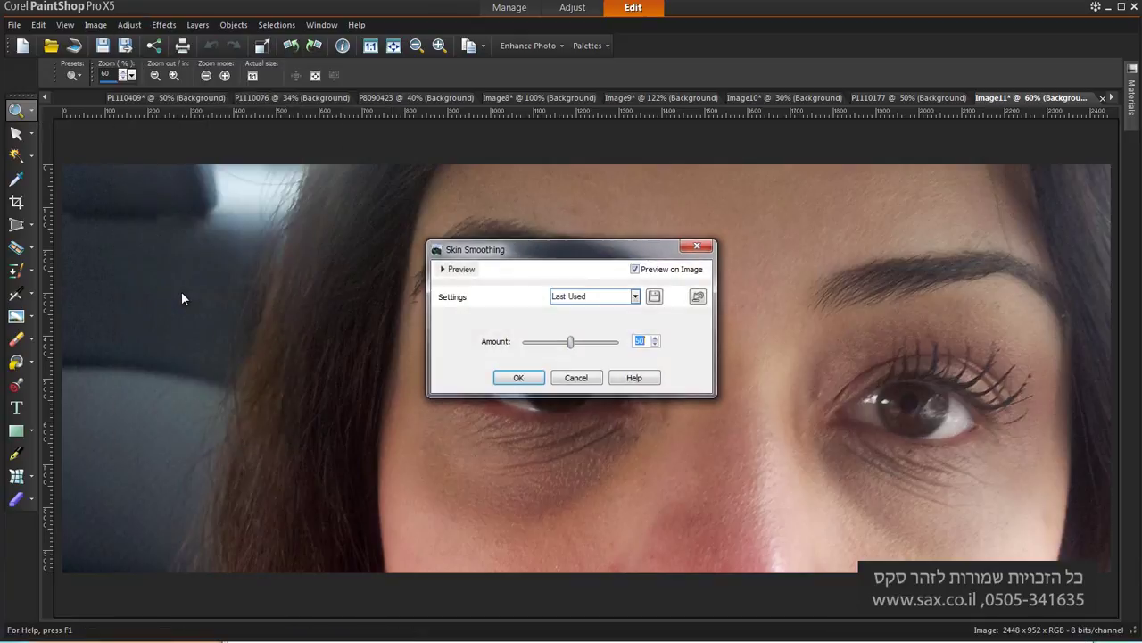
pyautogui.moveTo(512, 247); pyautogui.dragTo(230, 151)
pyautogui.moveTo(289, 244); pyautogui.dragTo(306, 246)
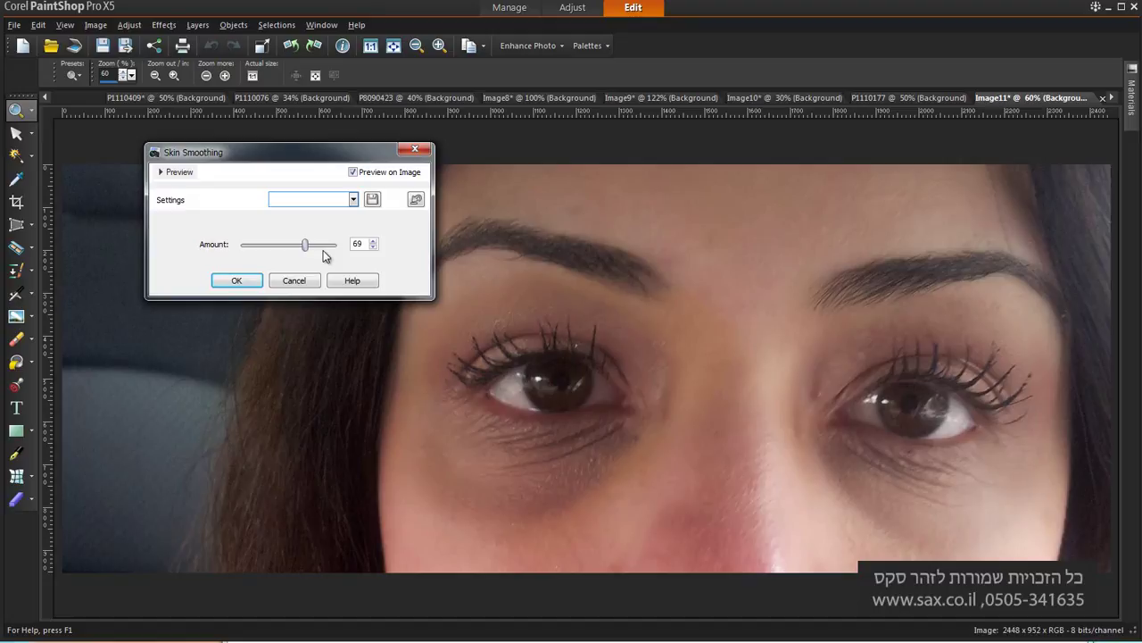
pyautogui.moveTo(304, 246)
pyautogui.mouseDown()
pyautogui.moveTo(324, 248)
pyautogui.moveTo(315, 250)
pyautogui.mouseUp()
pyautogui.click(238, 280)
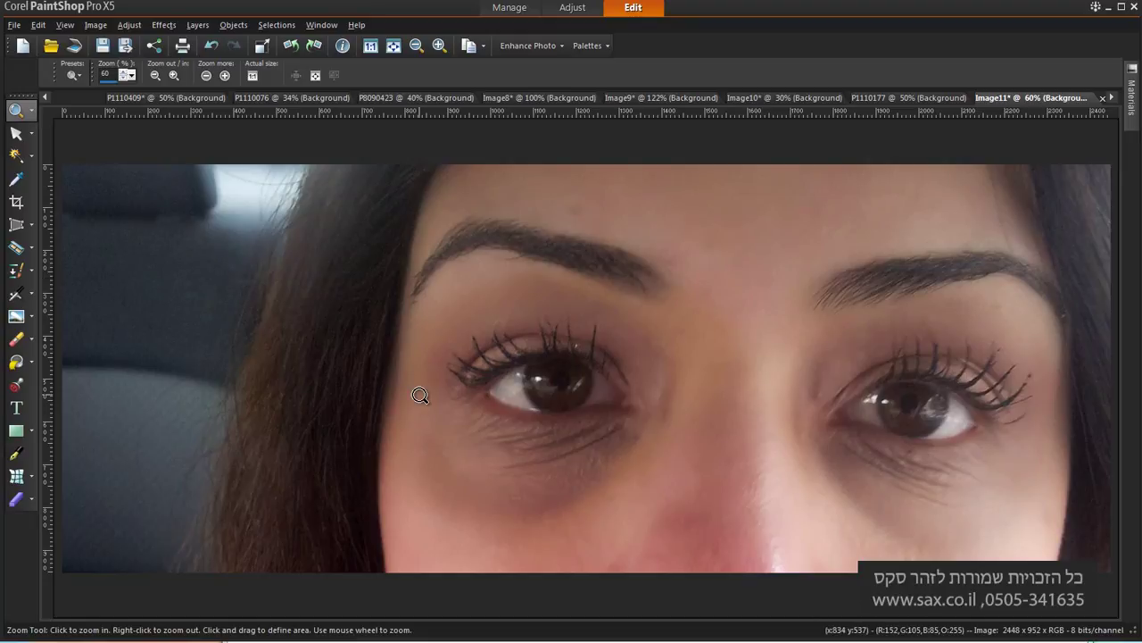
pyautogui.hotkey('ctrl', 'z')
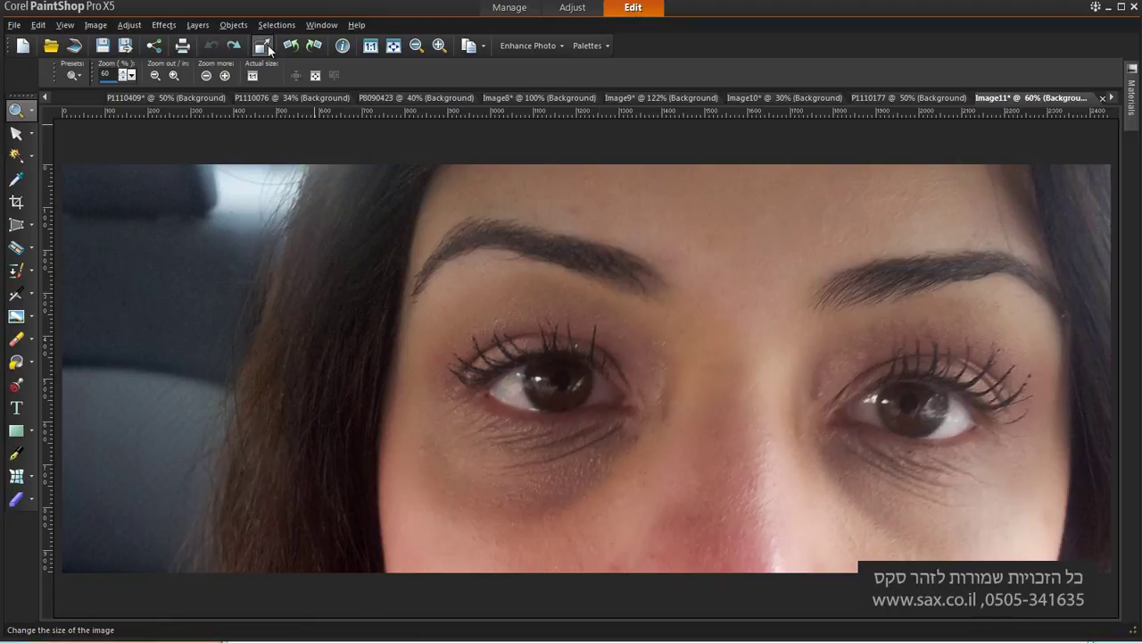
pyautogui.click(234, 46)
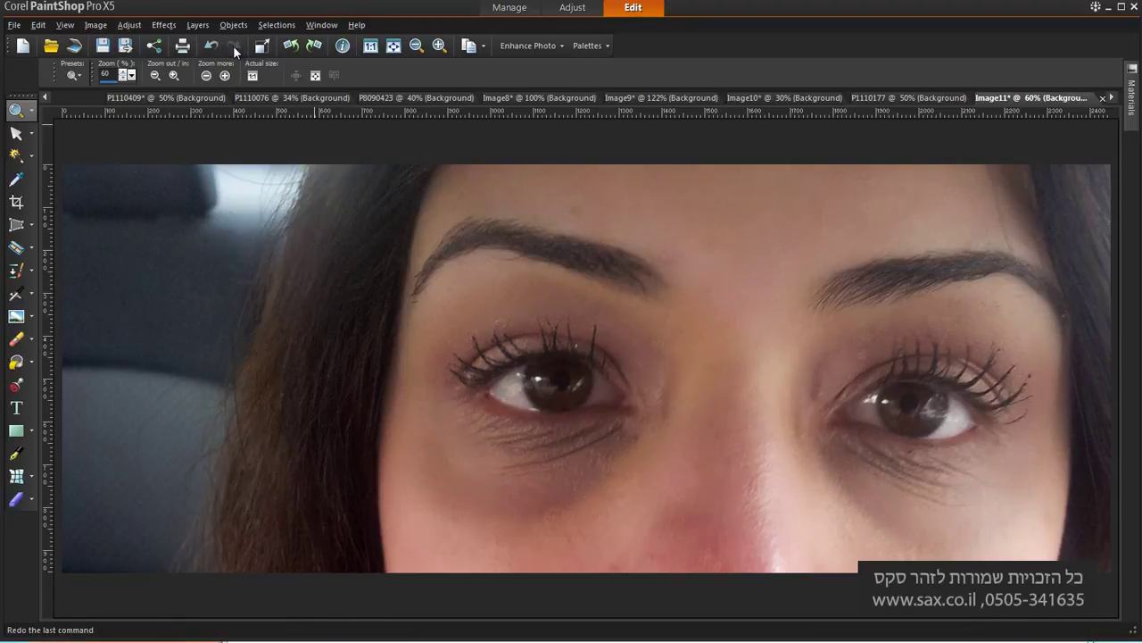
# - Apply Skin Smoothing to the eye close-up a second time with the amount raised close to its maximum
pyautogui.click(129, 25)
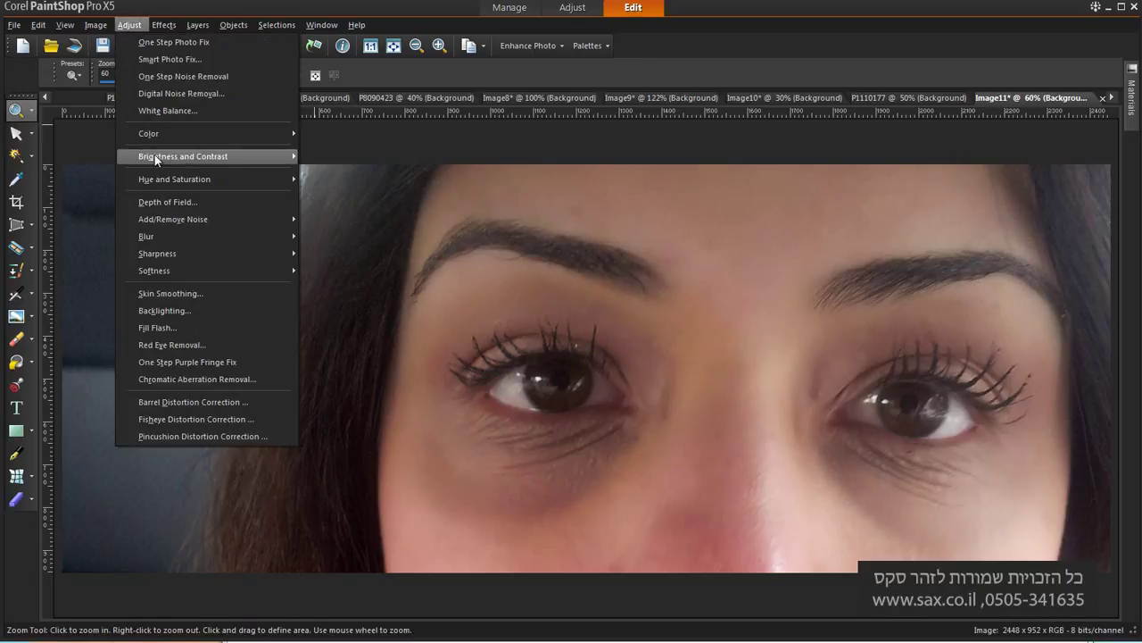
pyautogui.click(162, 294)
pyautogui.moveTo(314, 244); pyautogui.dragTo(333, 244)
pyautogui.click(234, 282)
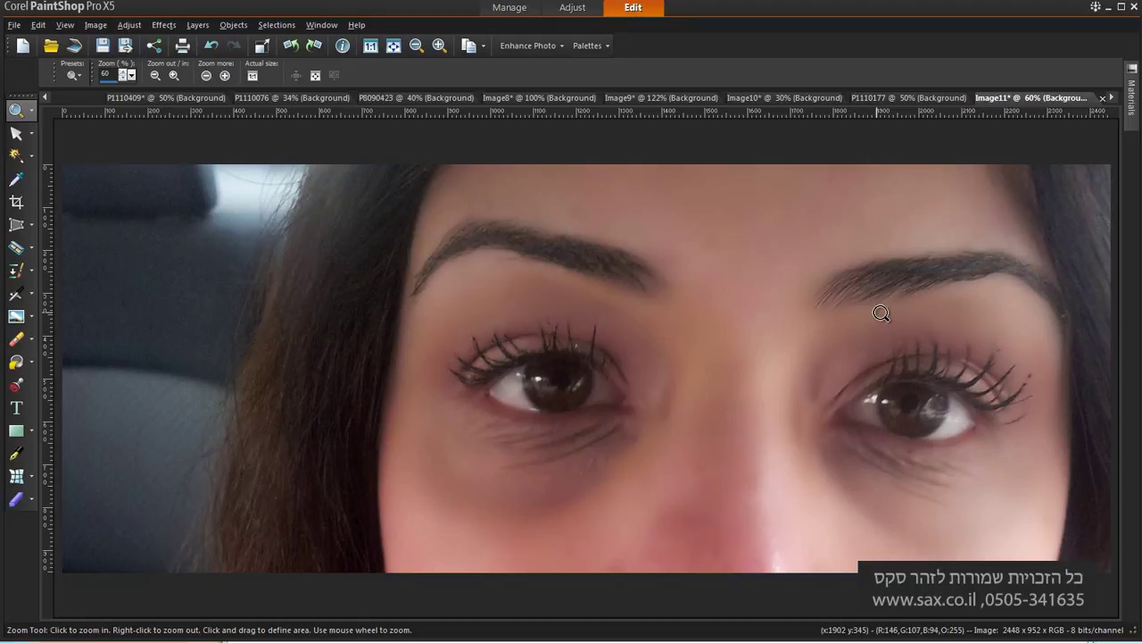
# - Apply the Backlighting filter to the eye close-up with a strength of 30 and slightly reduced saturation
pyautogui.click(129, 25)
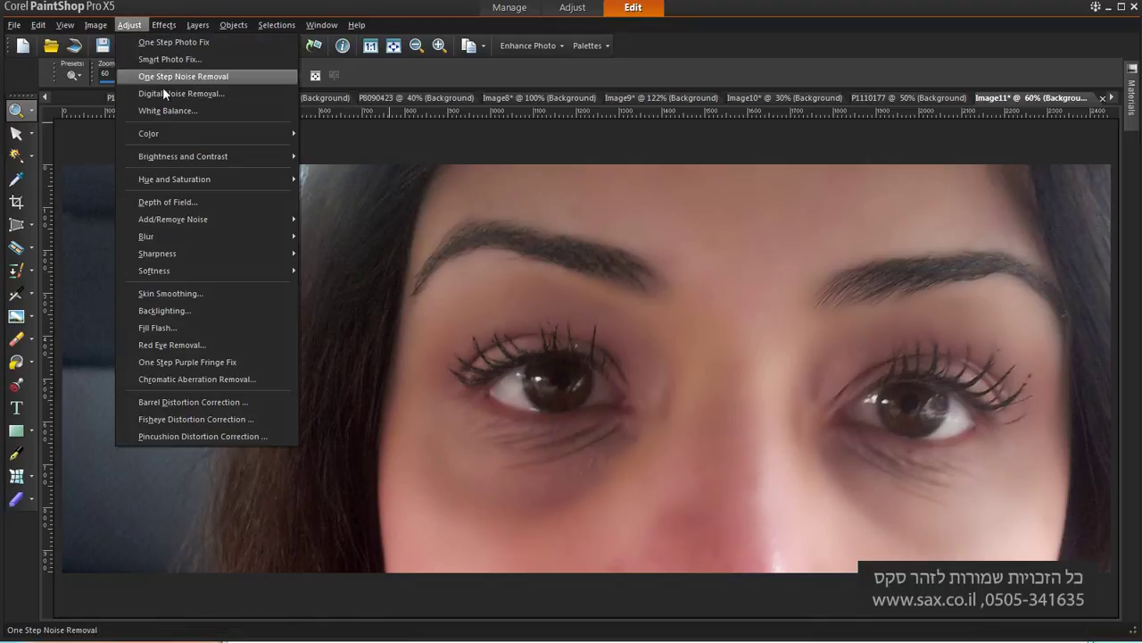
pyautogui.click(195, 310)
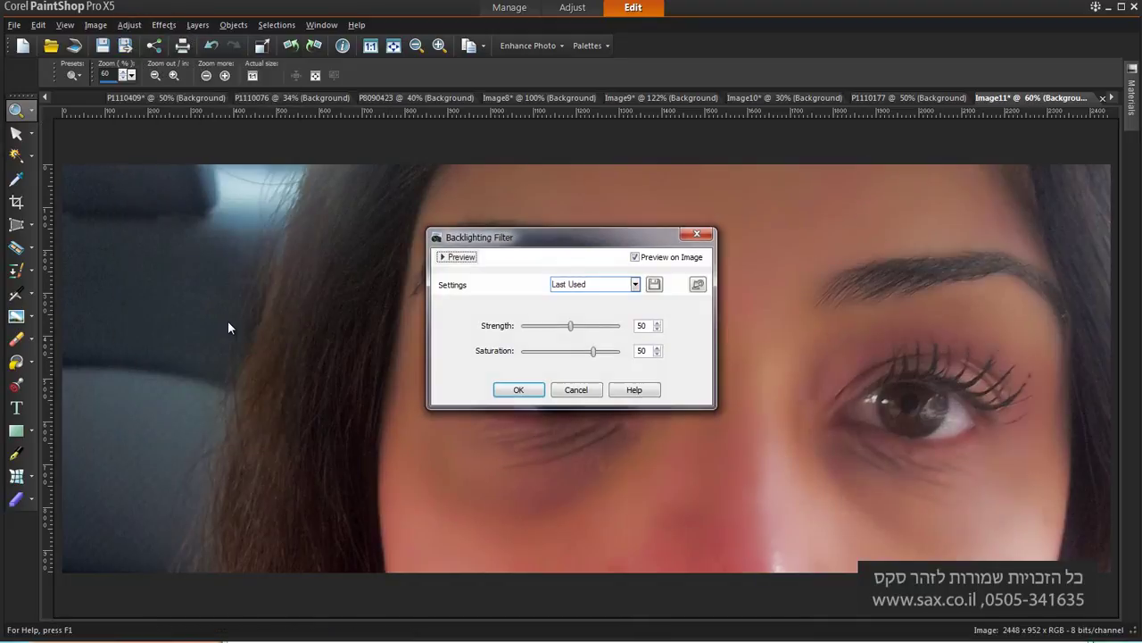
pyautogui.moveTo(607, 237); pyautogui.dragTo(315, 195)
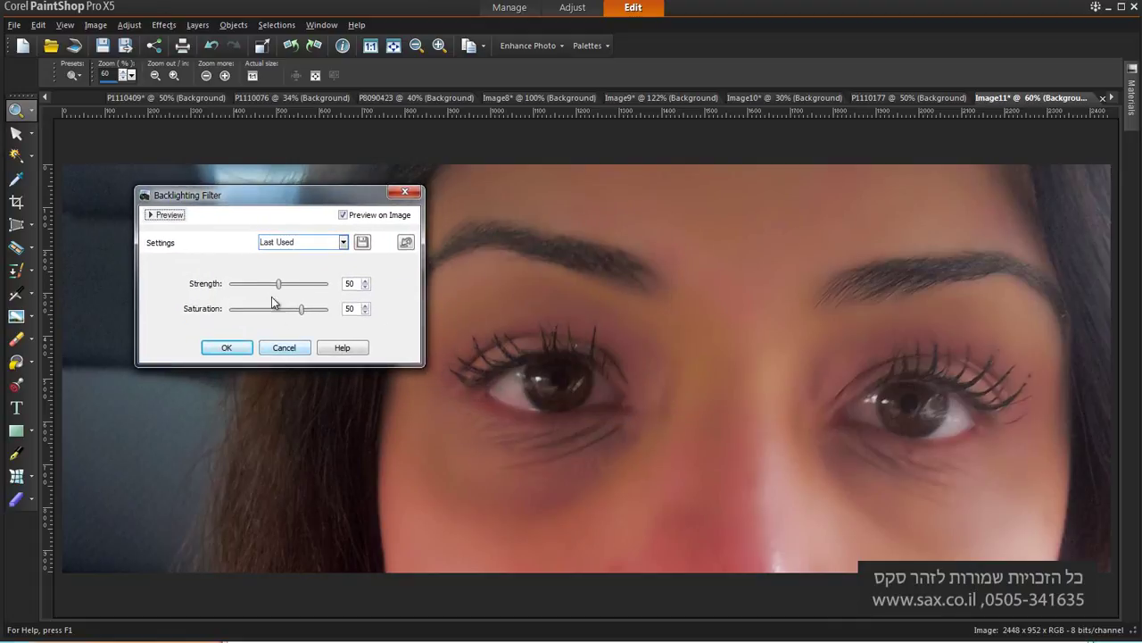
pyautogui.moveTo(280, 285)
pyautogui.mouseDown()
pyautogui.moveTo(331, 283)
pyautogui.moveTo(240, 294)
pyautogui.moveTo(259, 286)
pyautogui.mouseUp()
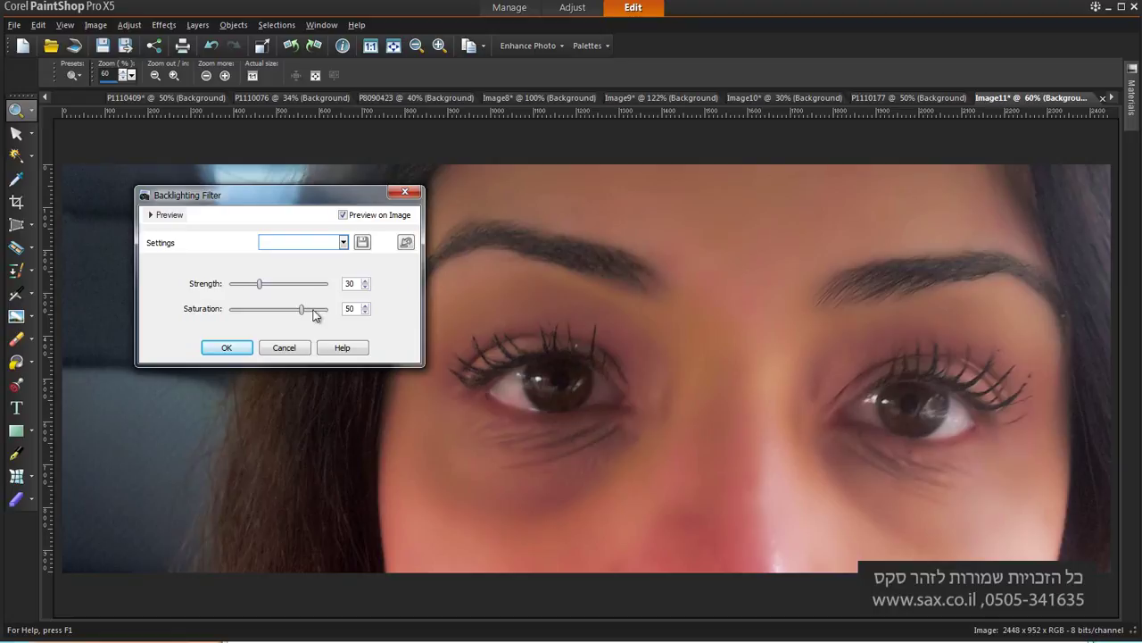
pyautogui.moveTo(302, 309)
pyautogui.mouseDown()
pyautogui.moveTo(323, 312)
pyautogui.moveTo(298, 310)
pyautogui.mouseUp()
pyautogui.click(237, 347)
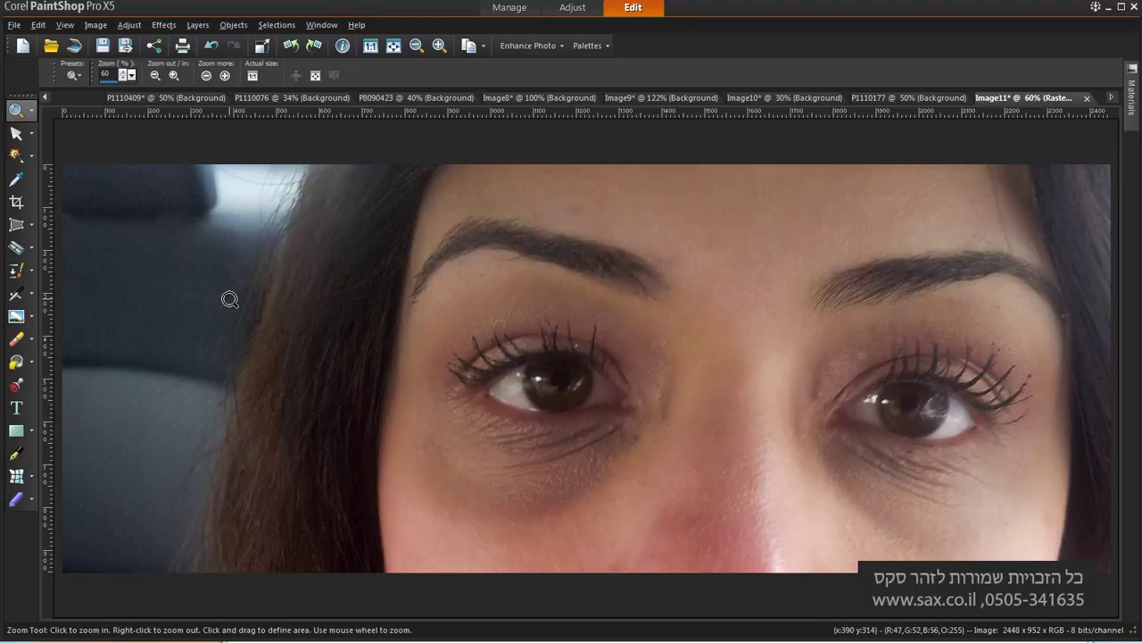
# - Compare the retouched eye close-up with the original look by repeatedly undoing and redoing the last change
pyautogui.click(211, 46)
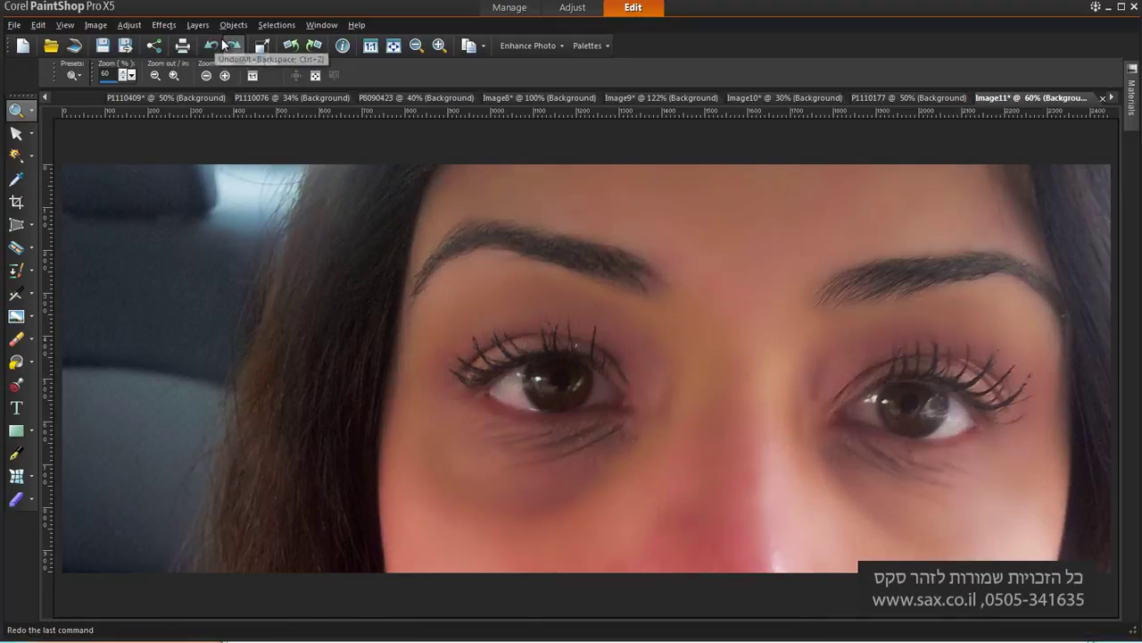
pyautogui.click(233, 45)
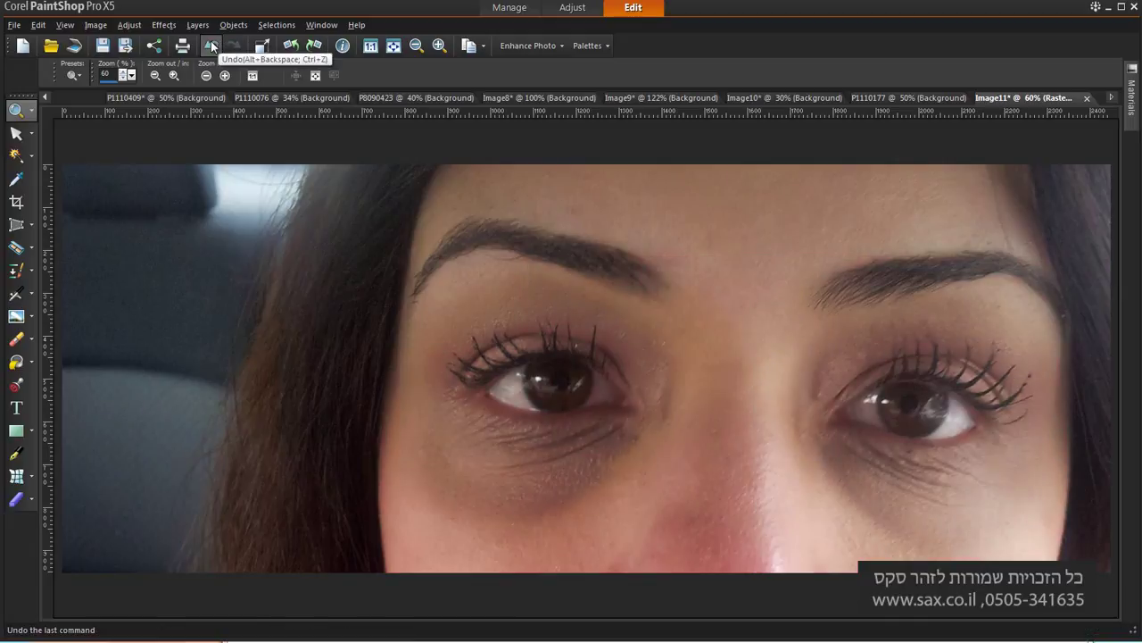
pyautogui.click(211, 47)
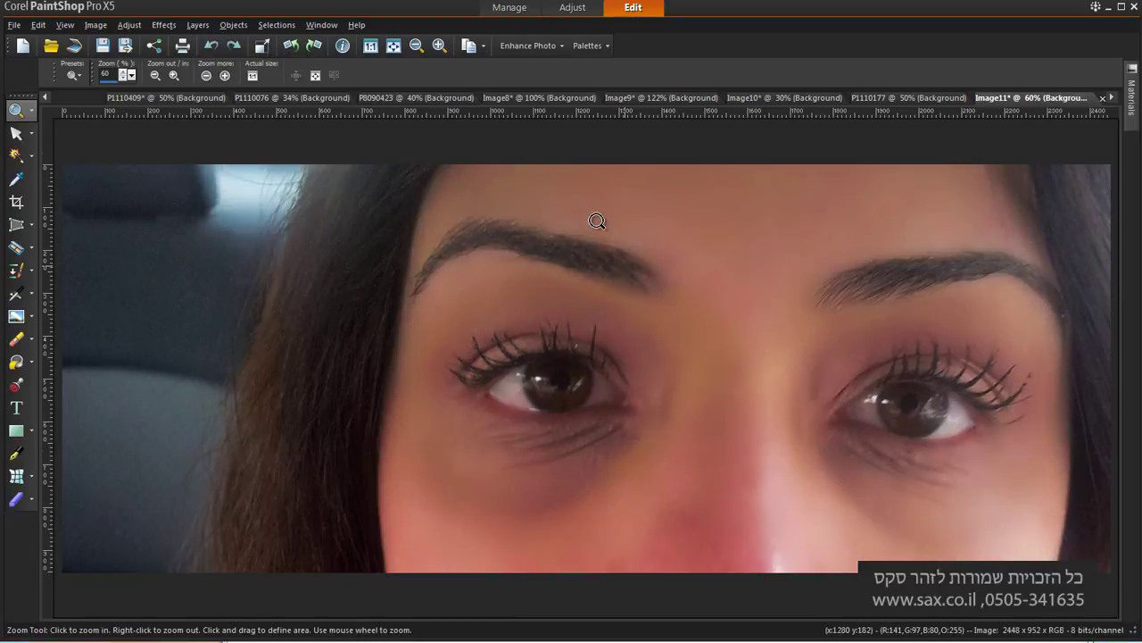
pyautogui.click(237, 48)
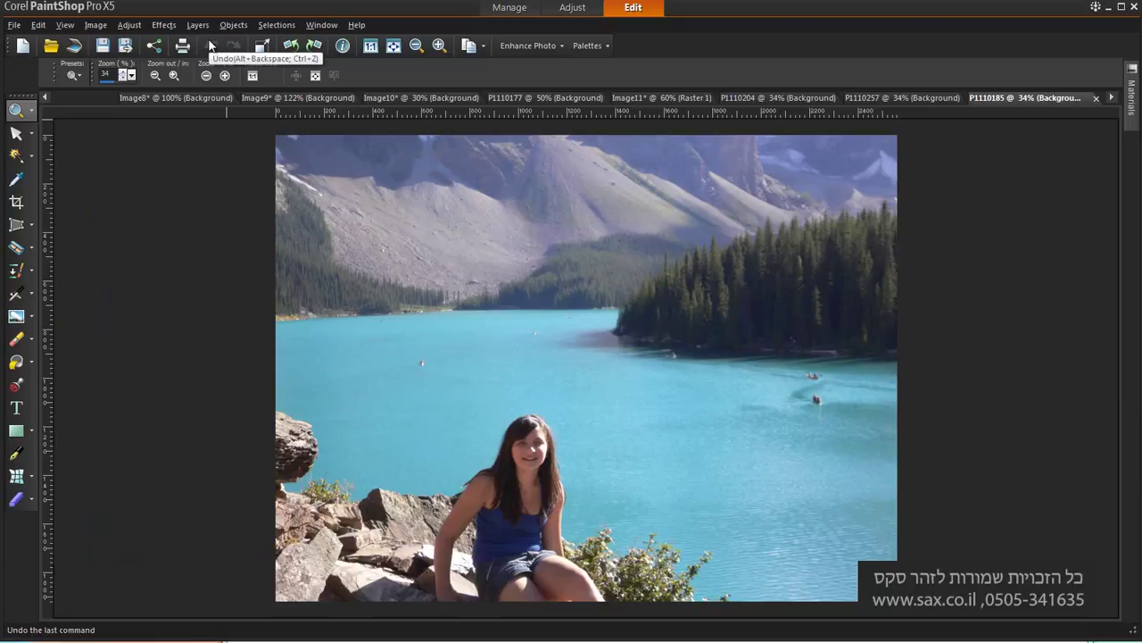
# - Apply Fill Flash to the lake photo P1110185 with a strength of 77 and slightly increased saturation
pyautogui.click(211, 45)
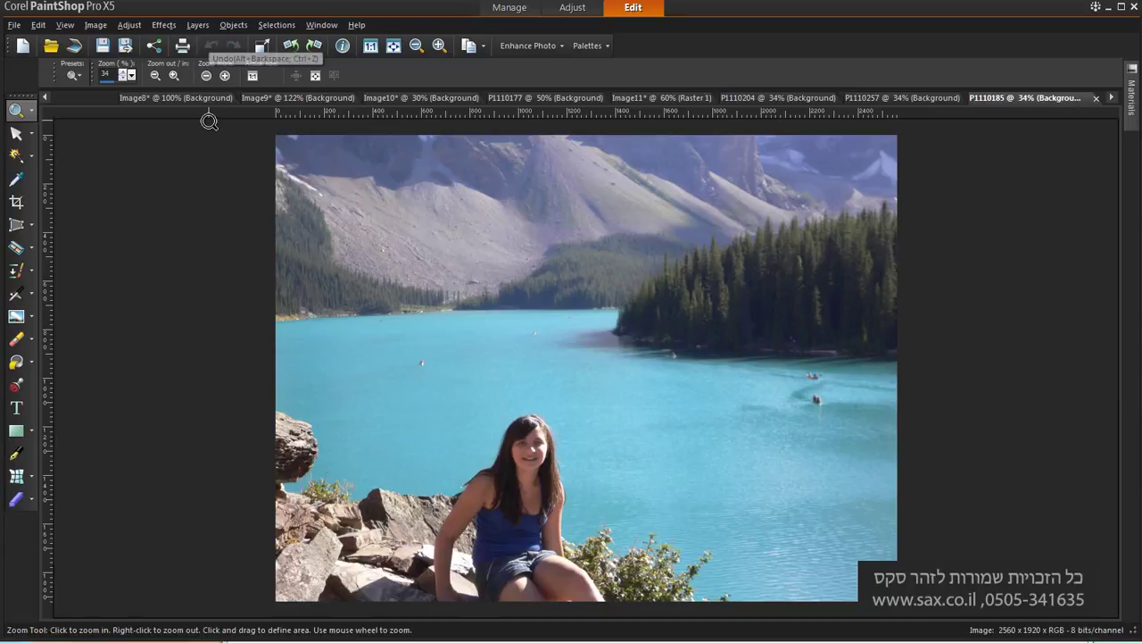
pyautogui.click(129, 25)
pyautogui.click(155, 327)
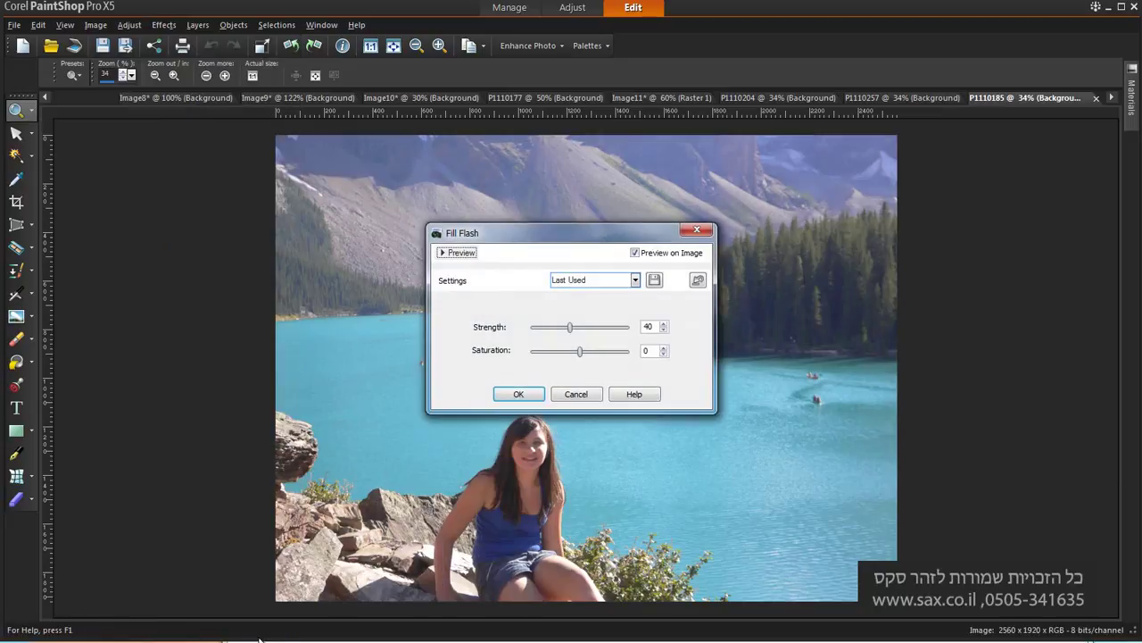
pyautogui.moveTo(571, 328); pyautogui.dragTo(601, 332)
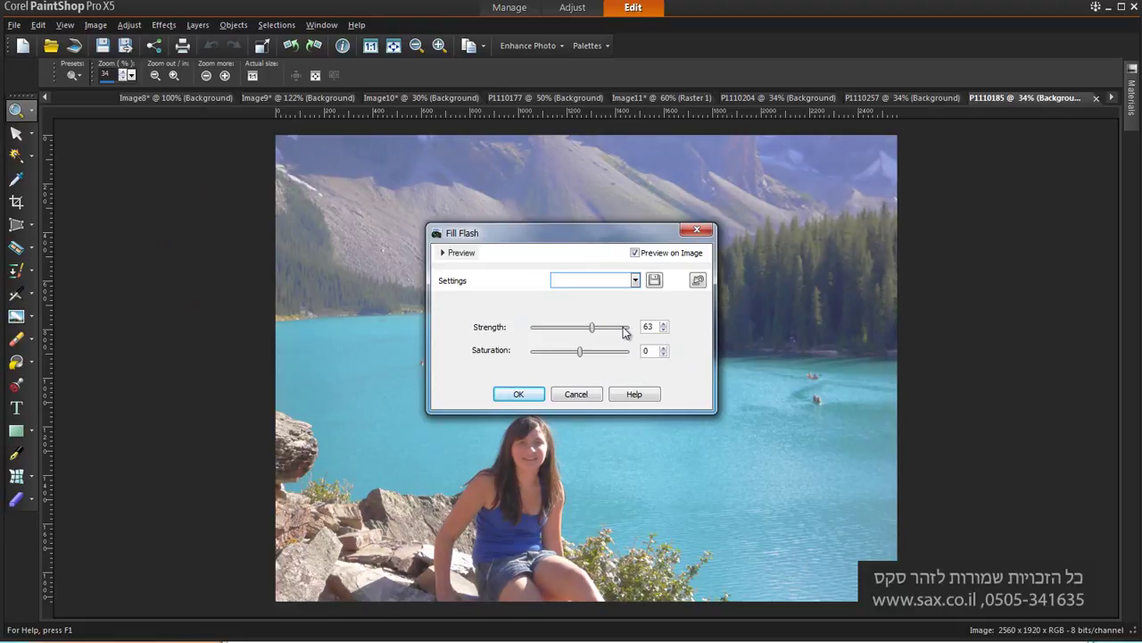
pyautogui.click(589, 332)
pyautogui.moveTo(583, 330); pyautogui.dragTo(607, 337)
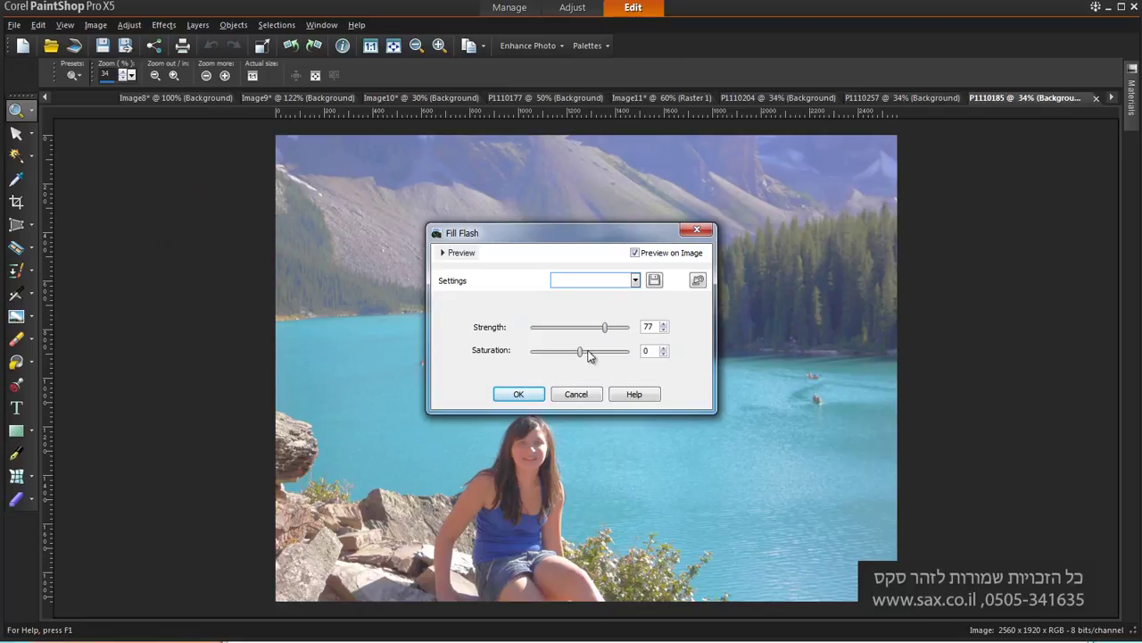
pyautogui.moveTo(580, 351)
pyautogui.mouseDown()
pyautogui.moveTo(636, 359)
pyautogui.moveTo(519, 368)
pyautogui.moveTo(589, 362)
pyautogui.mouseUp()
pyautogui.click(505, 395)
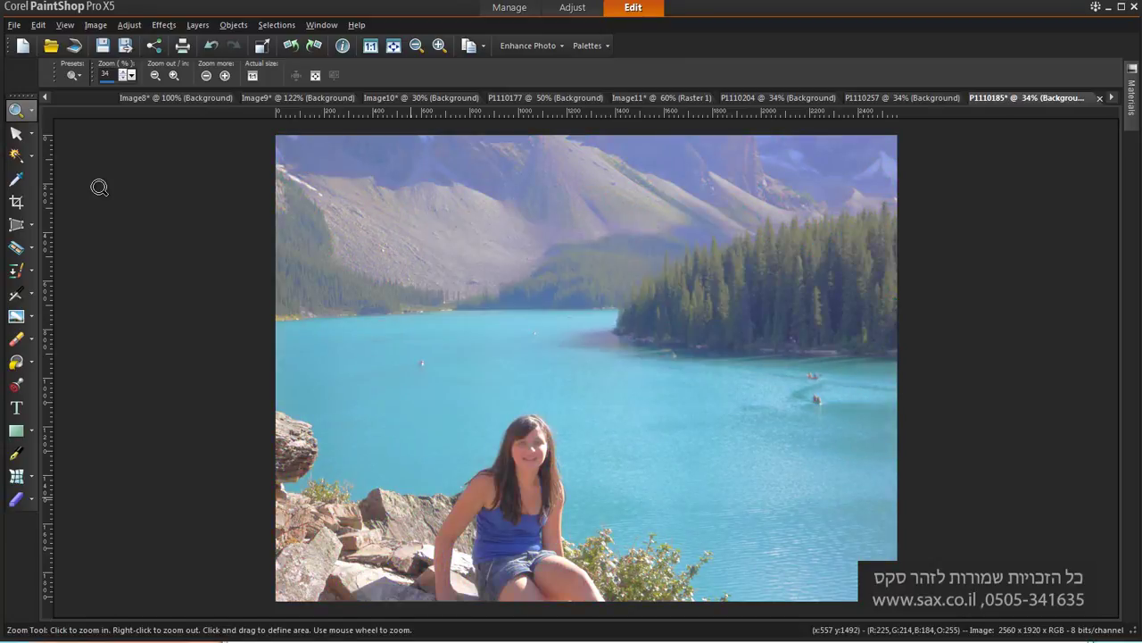
# - Bring up the night-time car portrait, focus on the eyes, and open Red Eye Removal for it
pyautogui.hotkey('ctrl', 'v')
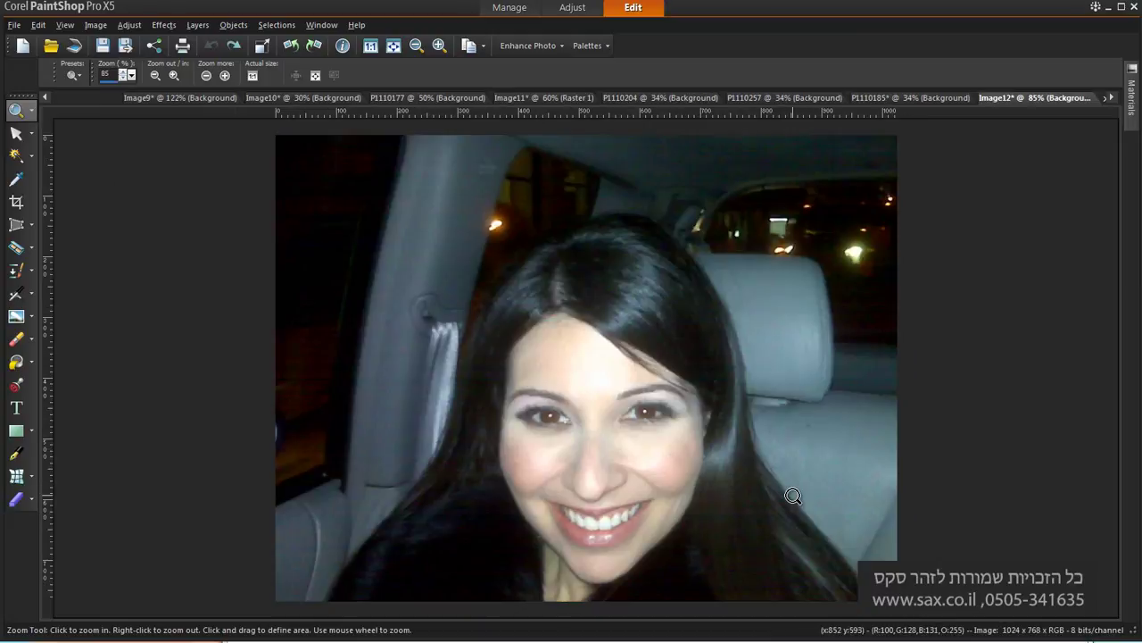
pyautogui.moveTo(466, 338); pyautogui.dragTo(728, 480)
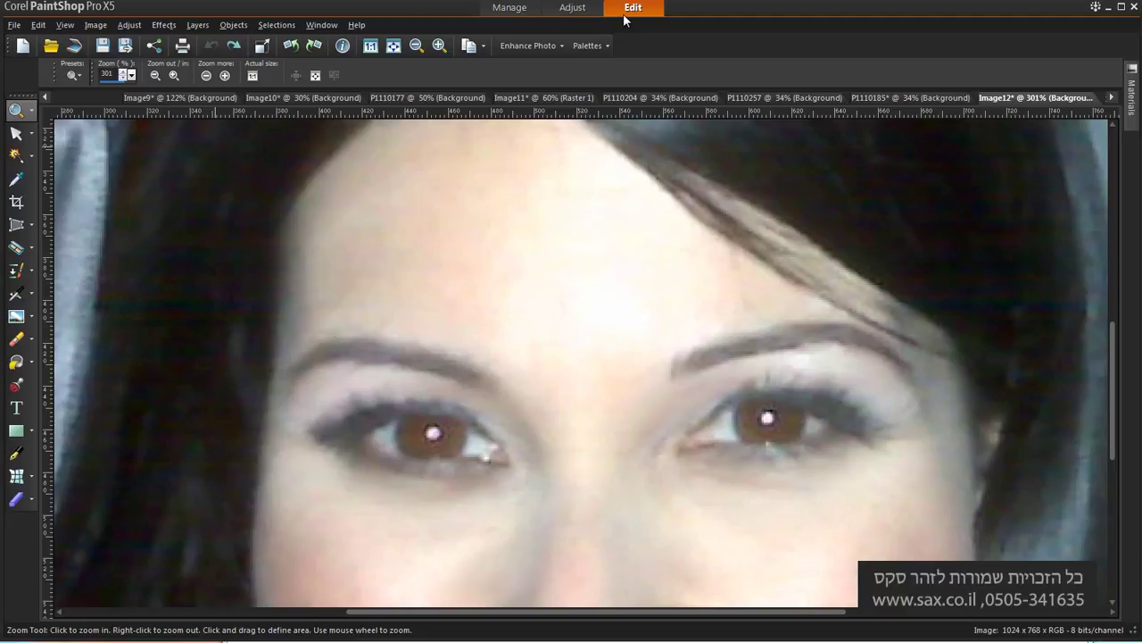
pyautogui.click(129, 25)
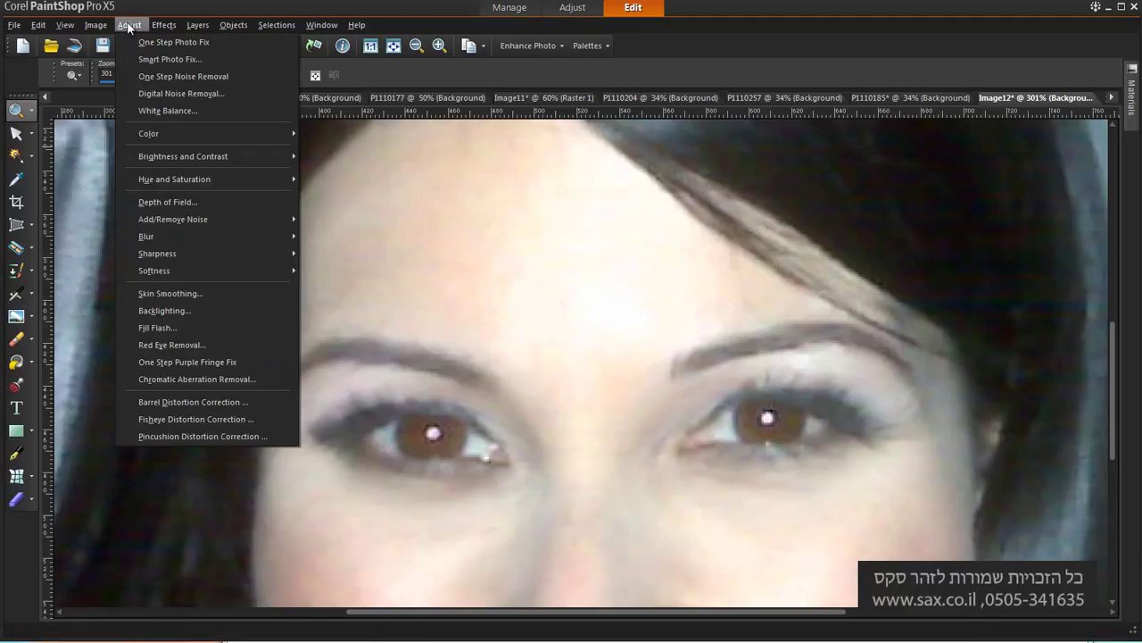
pyautogui.click(161, 346)
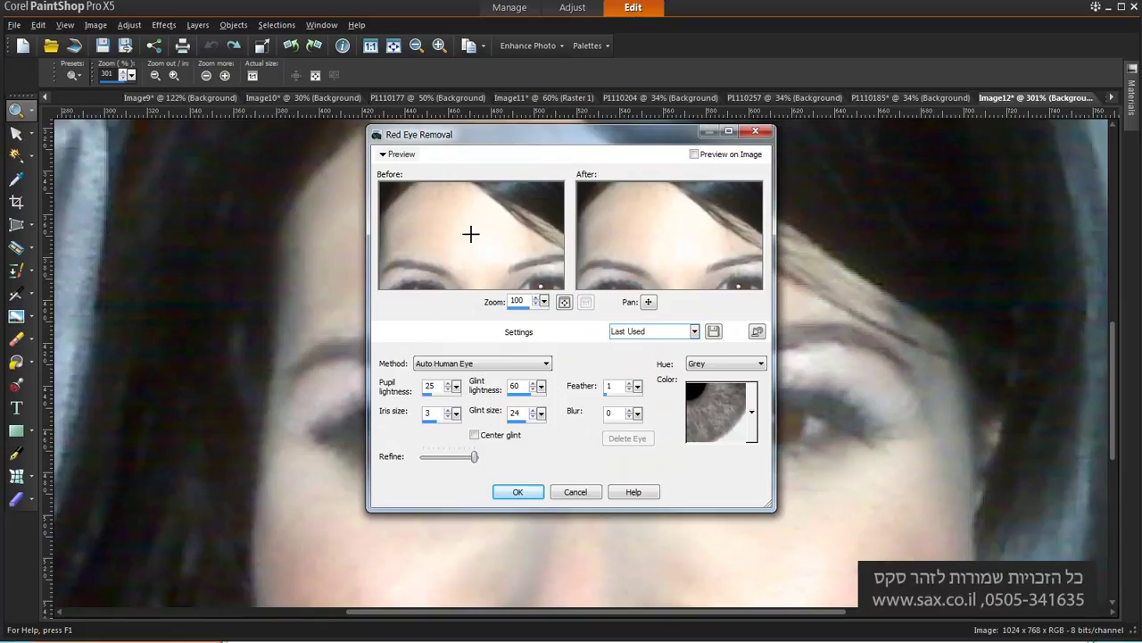
# - Place an Auto Human Eye correction circle over the iris of the eye nearer the hair fringe, with the preview zoomed to 240%
pyautogui.moveTo(649, 301); pyautogui.dragTo(672, 319)
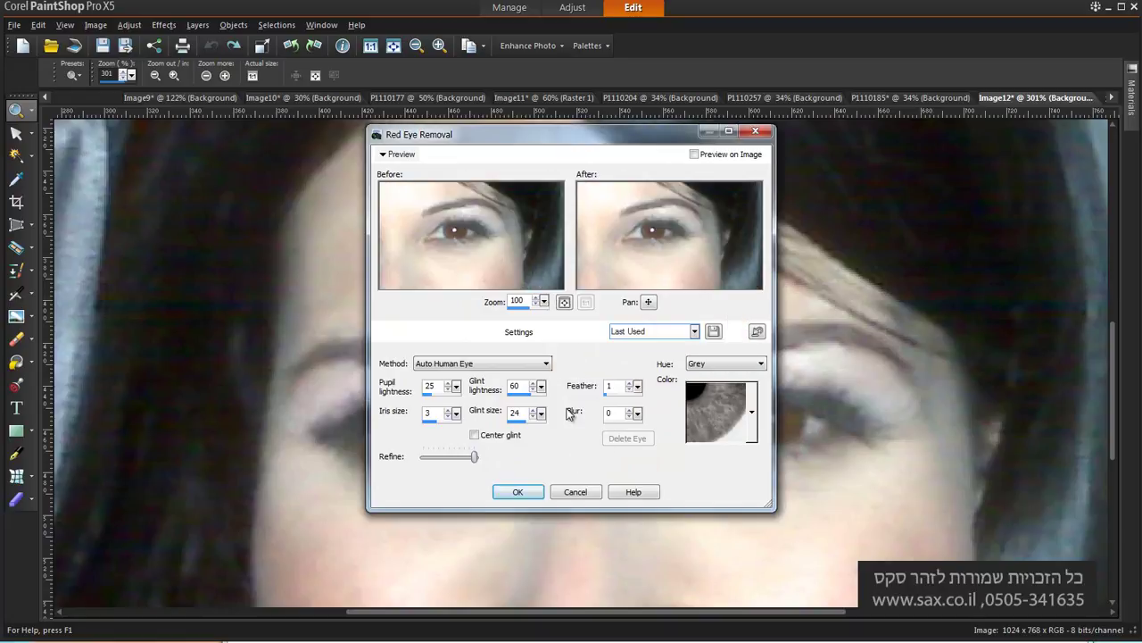
pyautogui.moveTo(543, 302); pyautogui.dragTo(549, 305)
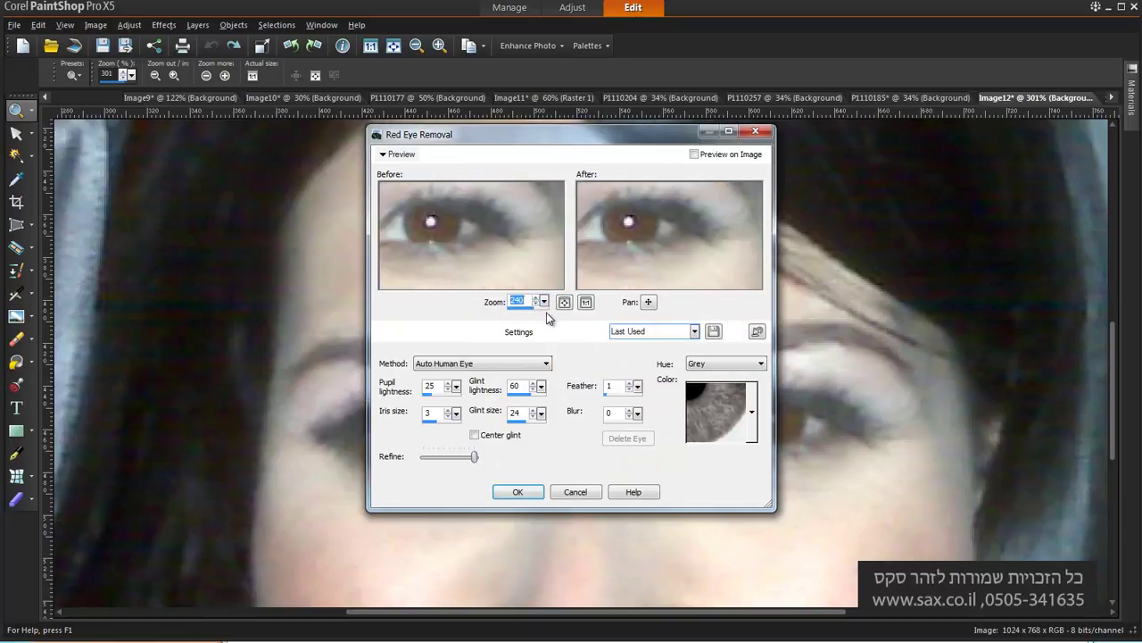
pyautogui.click(648, 302)
pyautogui.moveTo(647, 305); pyautogui.dragTo(629, 342)
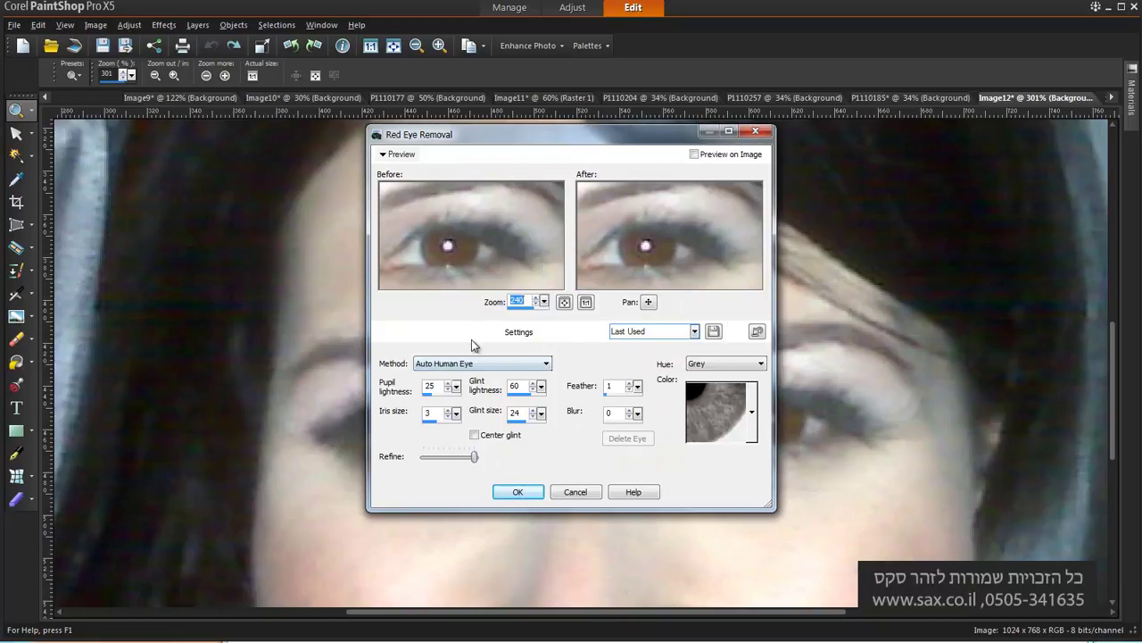
pyautogui.click(448, 245)
pyautogui.moveTo(448, 245); pyautogui.dragTo(479, 253)
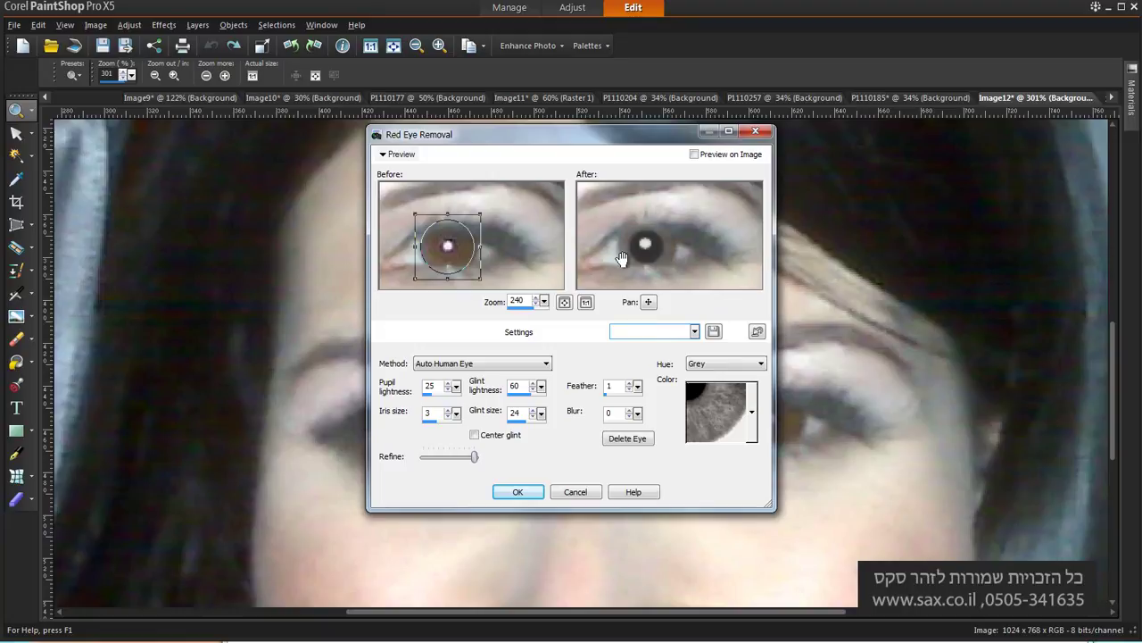
# - Place a correction circle over the other eye's iris, then recentre and resize it to fit the iris
pyautogui.moveTo(648, 302); pyautogui.dragTo(617, 305)
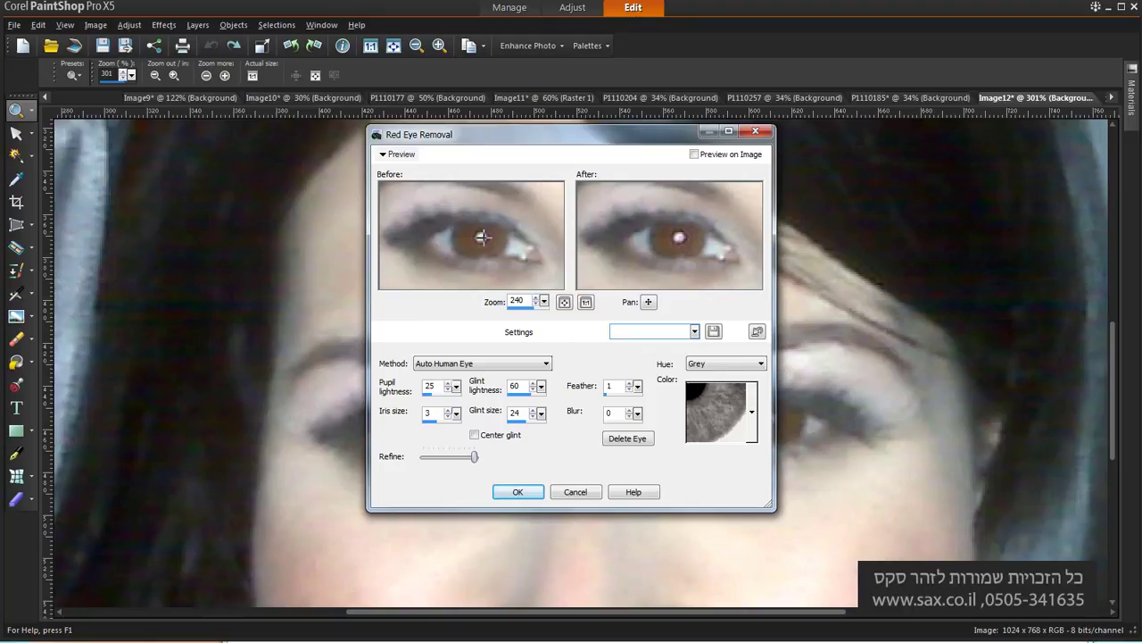
pyautogui.moveTo(482, 237); pyautogui.dragTo(515, 251)
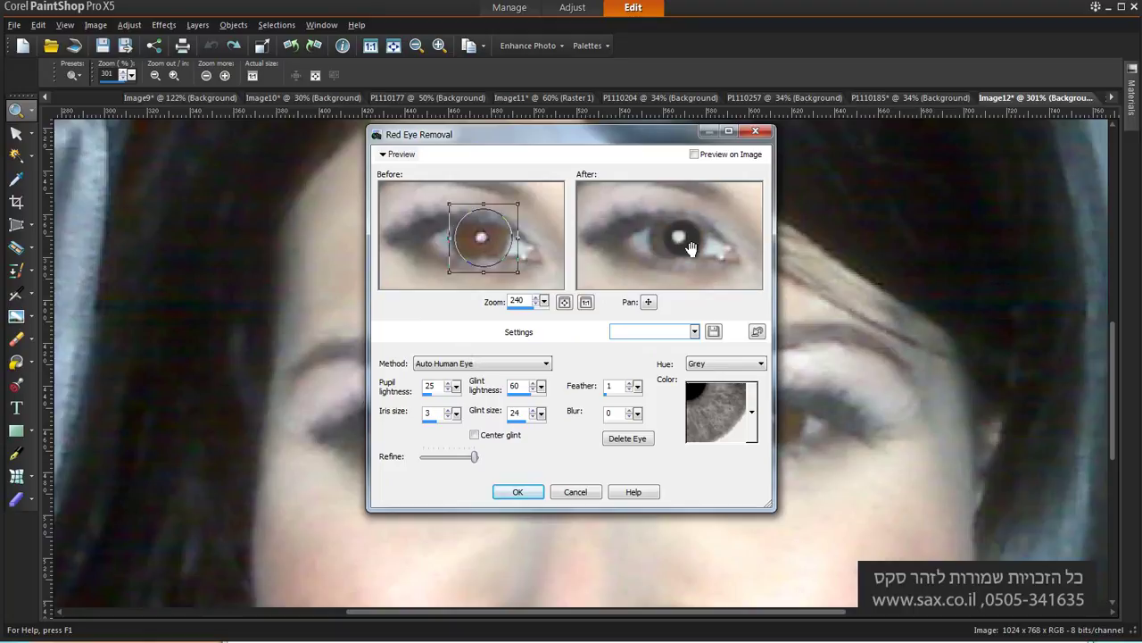
pyautogui.moveTo(480, 239); pyautogui.dragTo(533, 286)
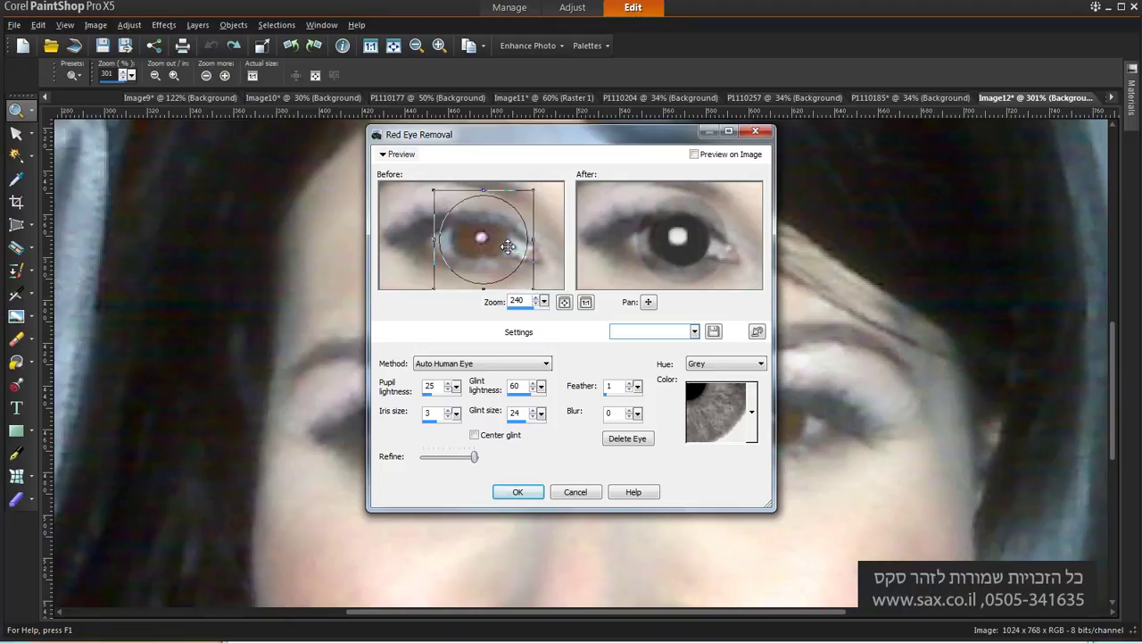
pyautogui.moveTo(485, 237); pyautogui.dragTo(482, 238)
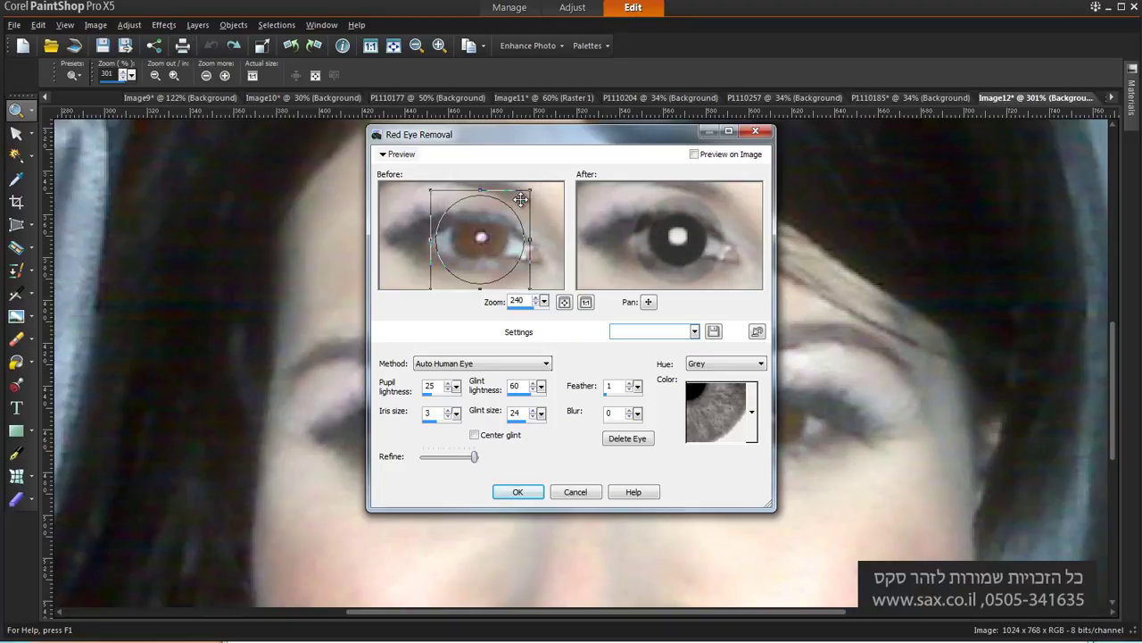
pyautogui.moveTo(532, 188); pyautogui.dragTo(521, 199)
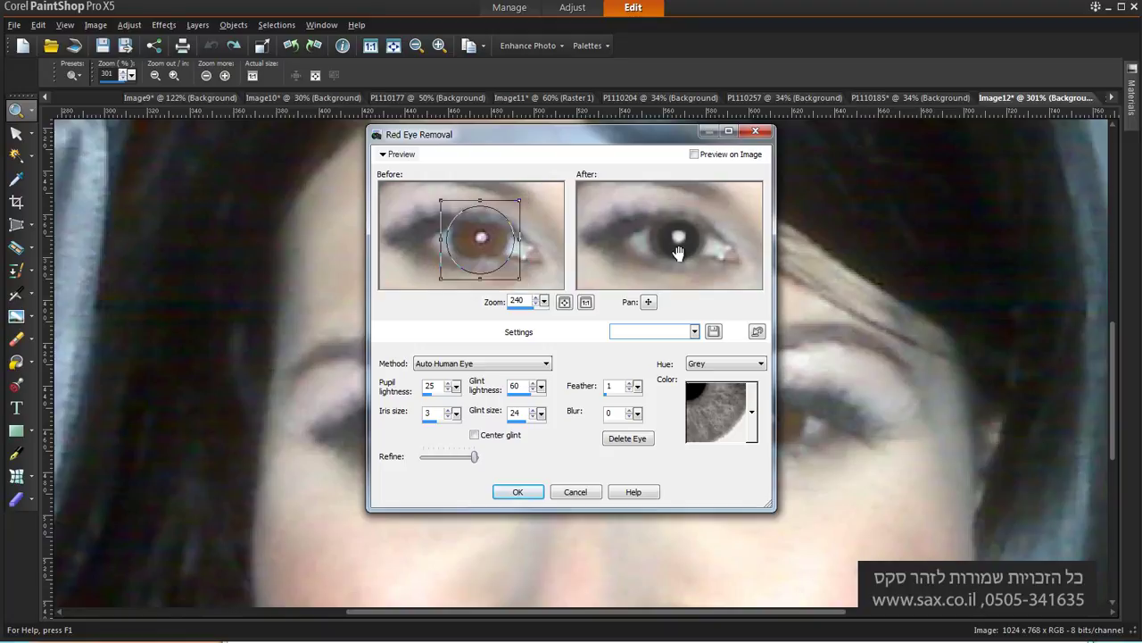
# - Apply the red eye correction to both eyes and fit the whole portrait in view
pyautogui.click(519, 491)
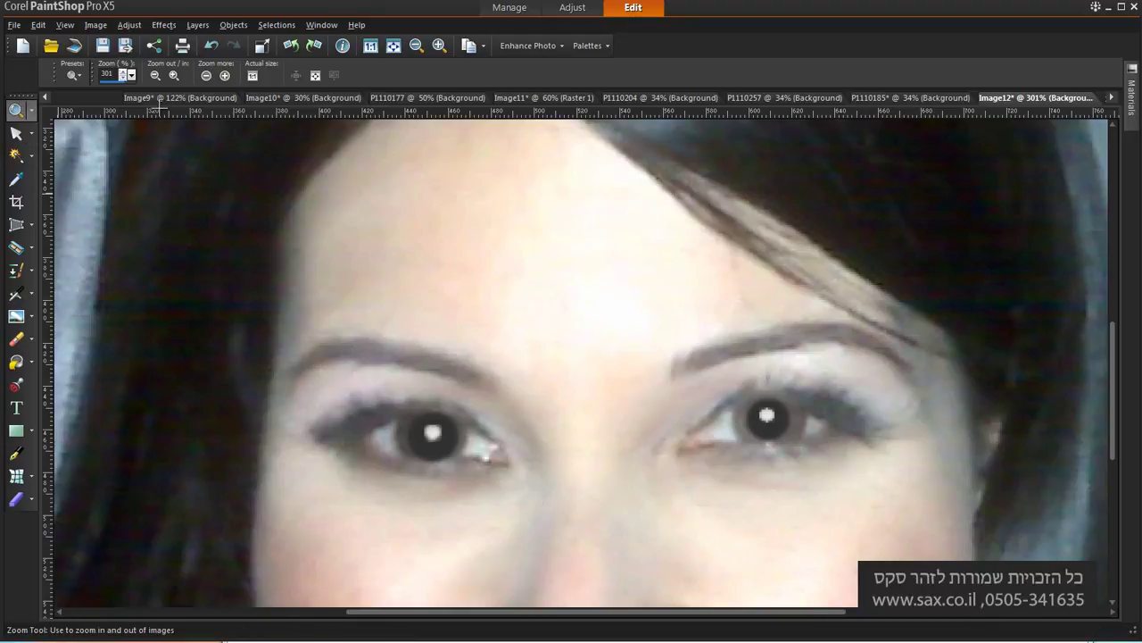
pyautogui.click(316, 76)
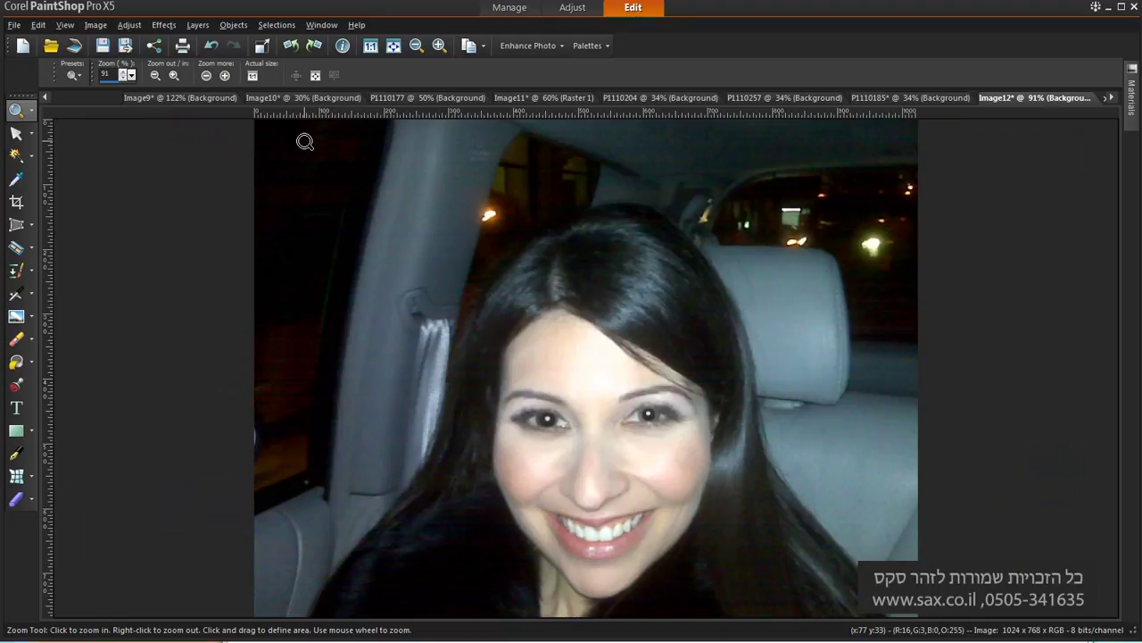
# - Compare the portrait without and with the red eye correction, leaving the correction undone
pyautogui.click(214, 40)
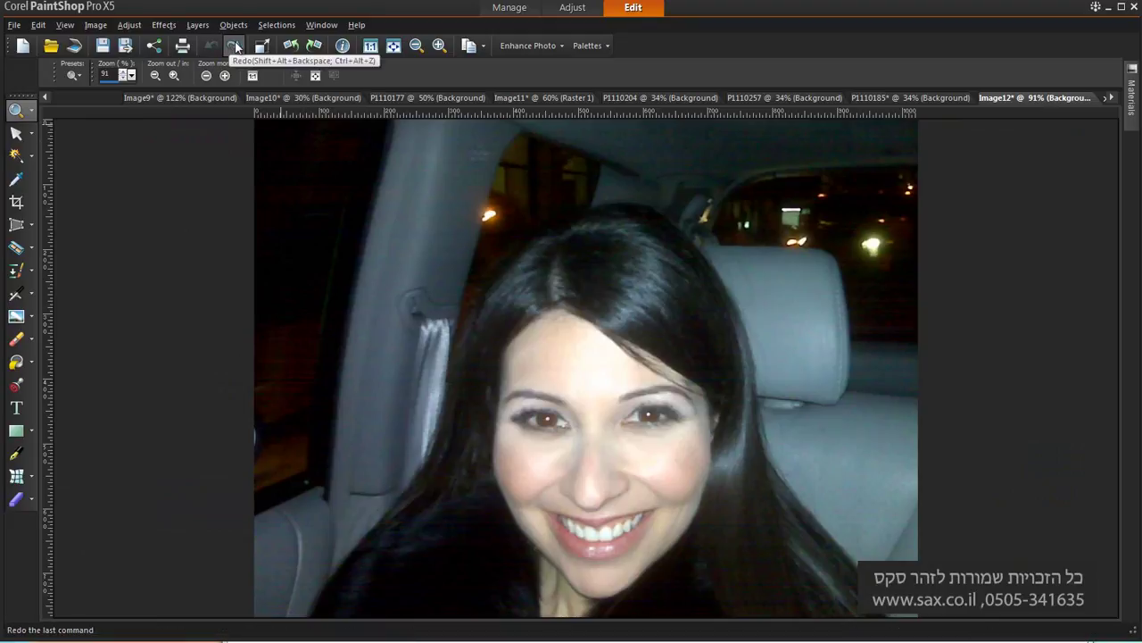
pyautogui.click(233, 44)
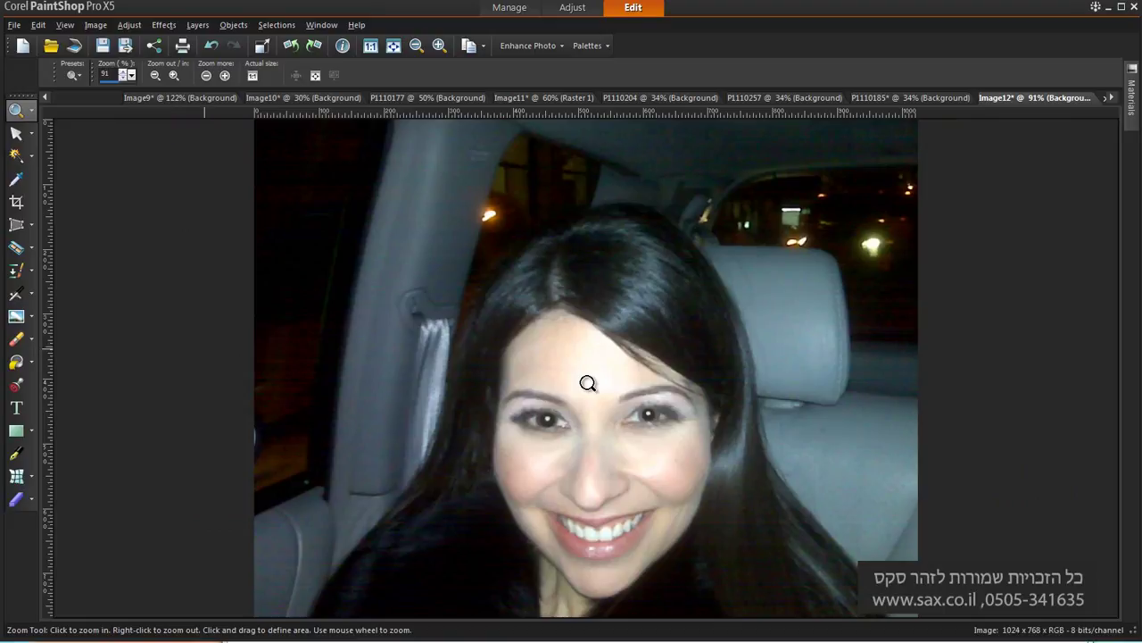
pyautogui.hotkey('ctrl', 'z')
# - Open Barrel Distortion Correction for the car portrait, preview a strength of 100, and move the dialog clear of the face
pyautogui.click(130, 24)
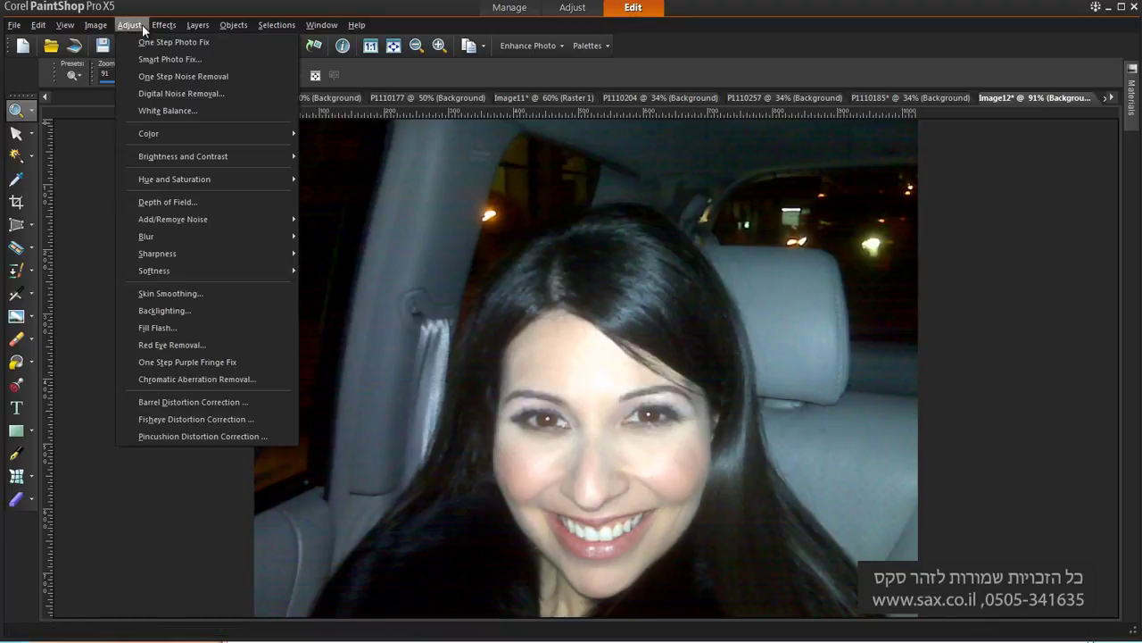
pyautogui.click(214, 404)
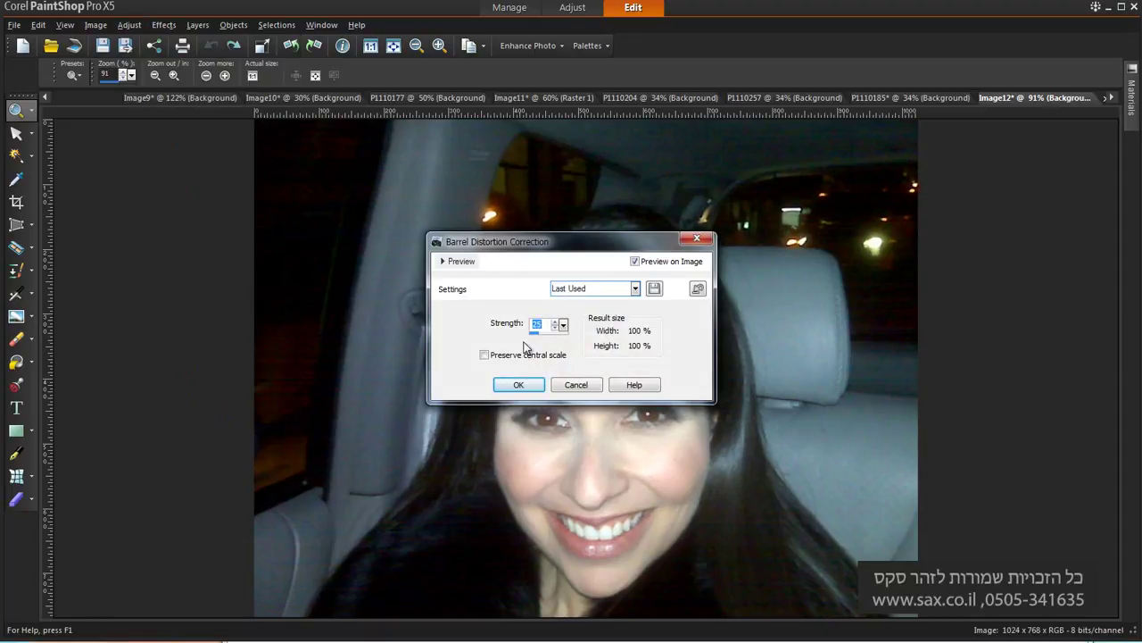
pyautogui.write('100')
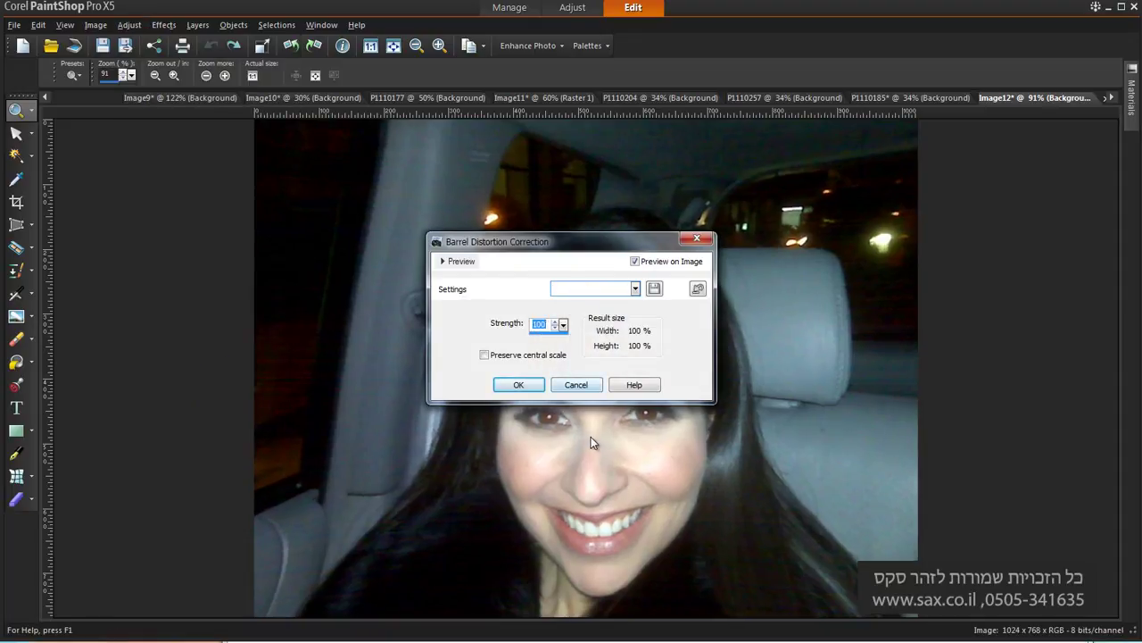
pyautogui.moveTo(582, 243); pyautogui.dragTo(302, 155)
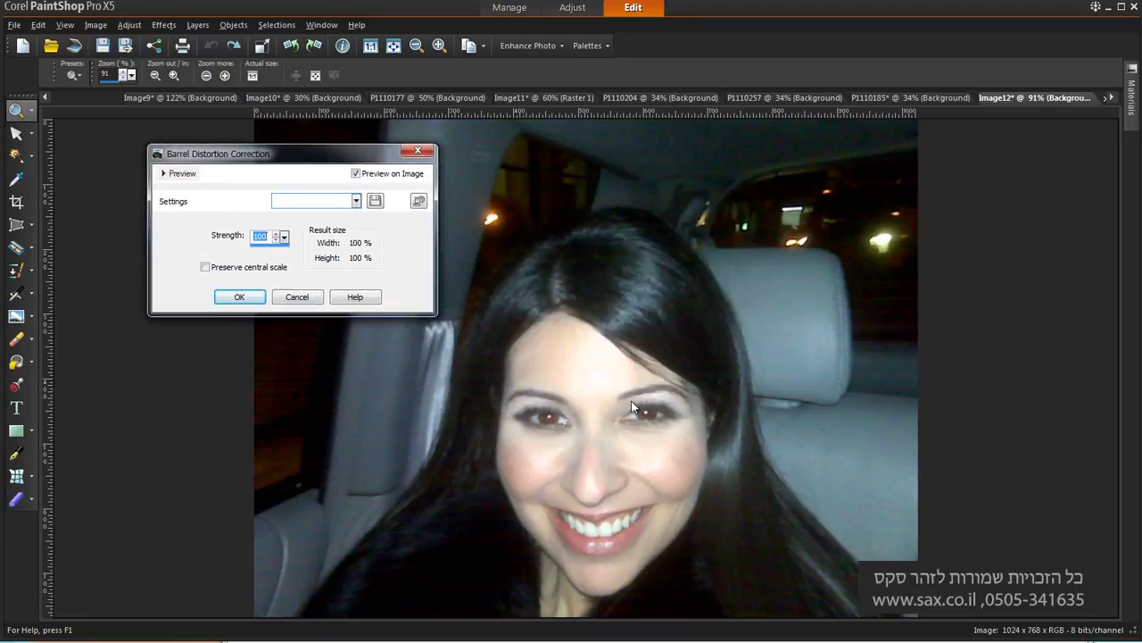
# - Set the barrel distortion correction strength to 43 and check the available presets without choosing one
pyautogui.write('1')
pyautogui.moveTo(257, 248); pyautogui.dragTo(274, 250)
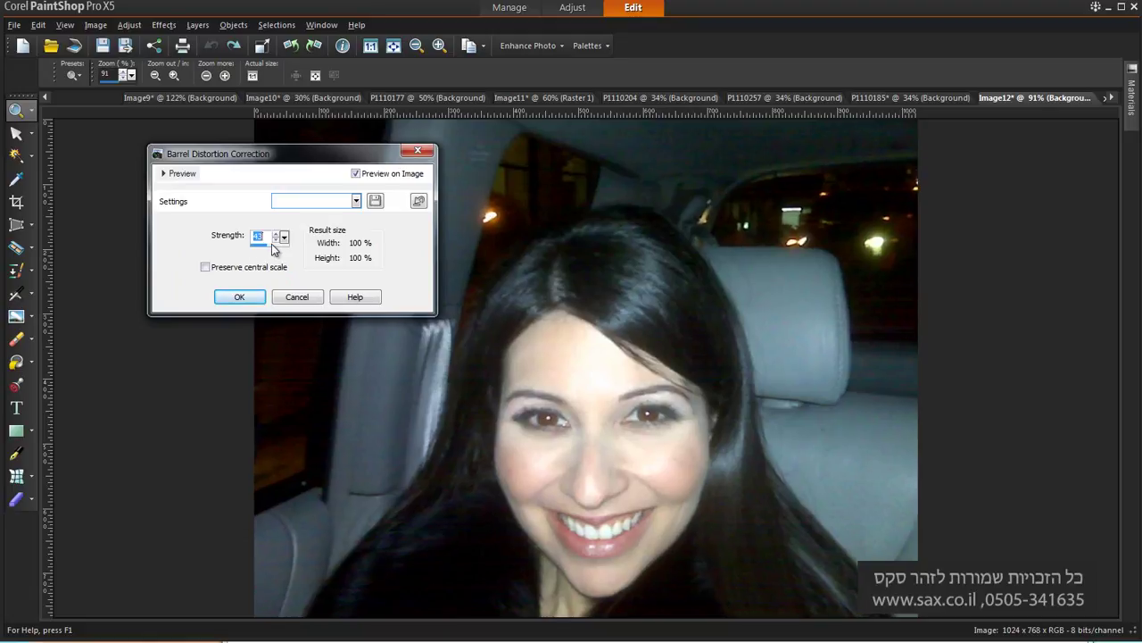
pyautogui.click(356, 201)
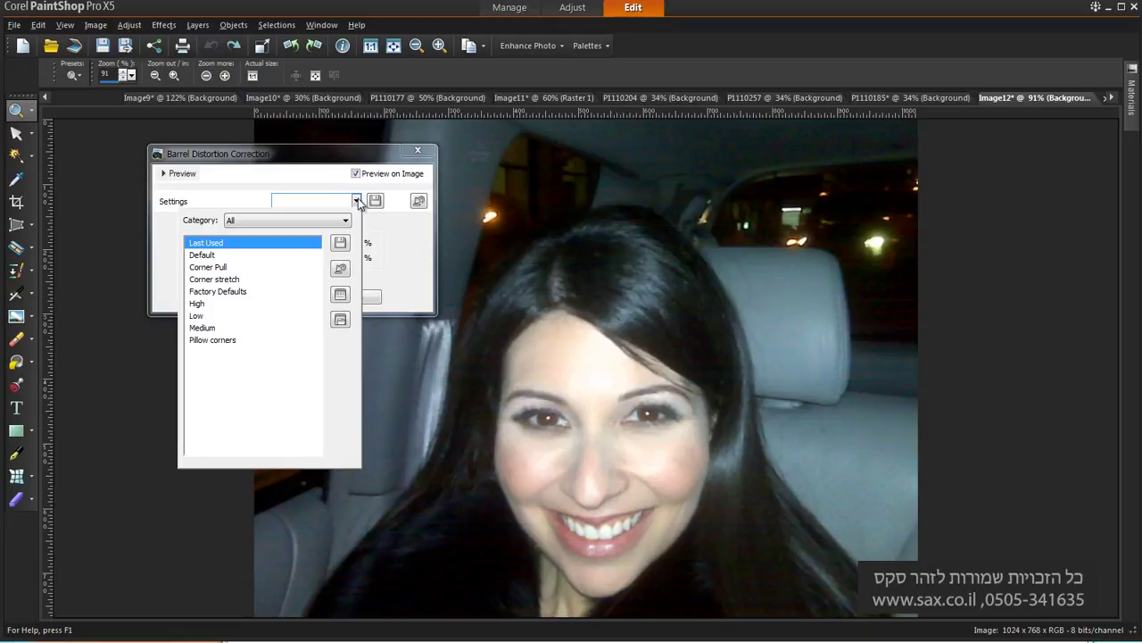
pyautogui.click(355, 204)
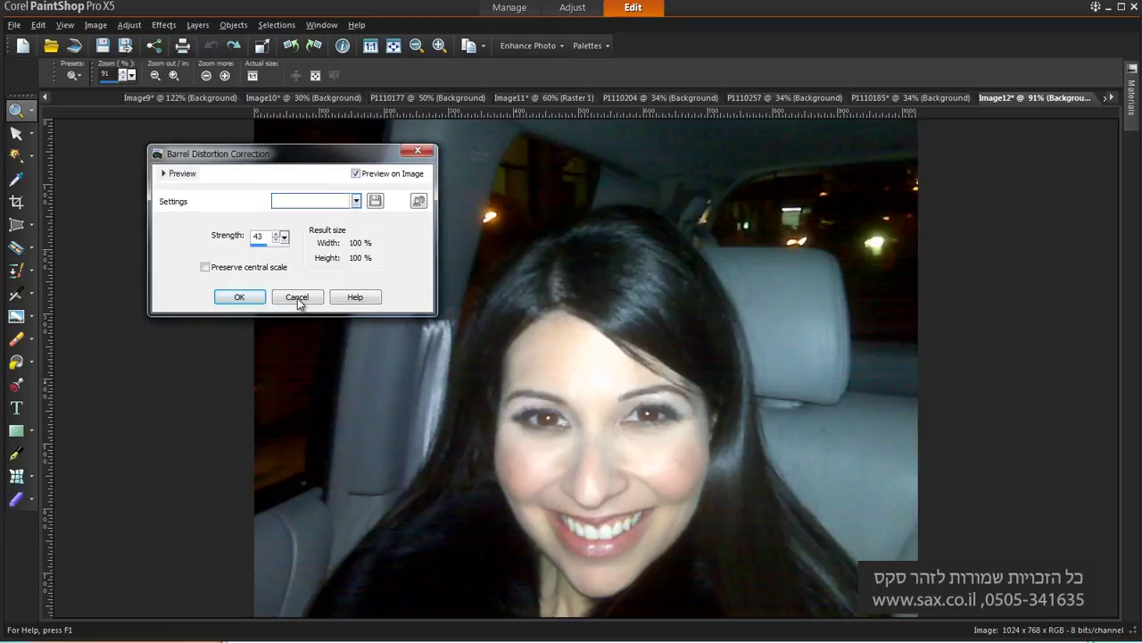